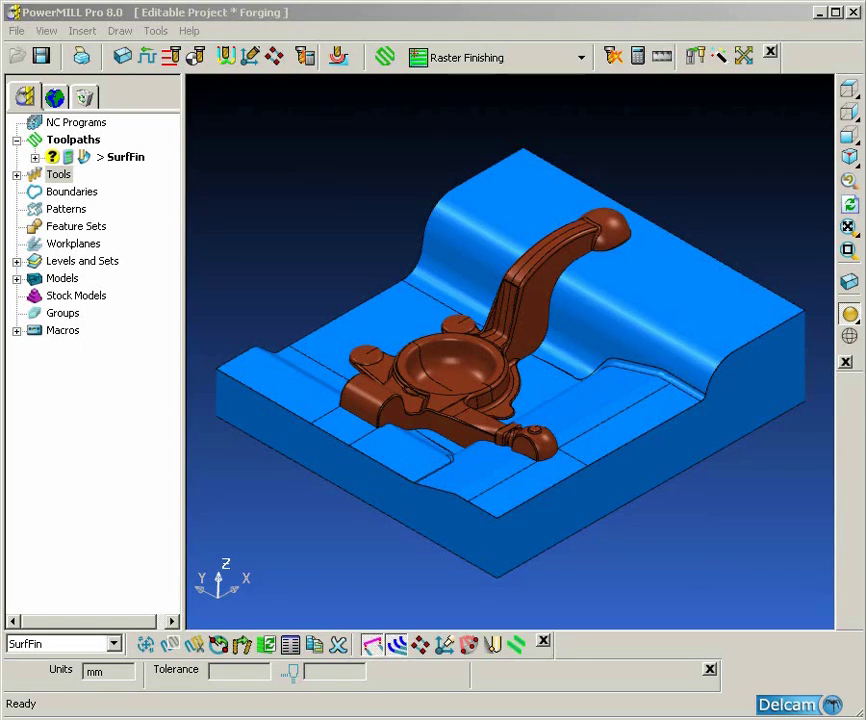
Step: Orbit to the forging's cup and open its surfaces in Surface modelling
middle_drag(518, 421, 555, 472)
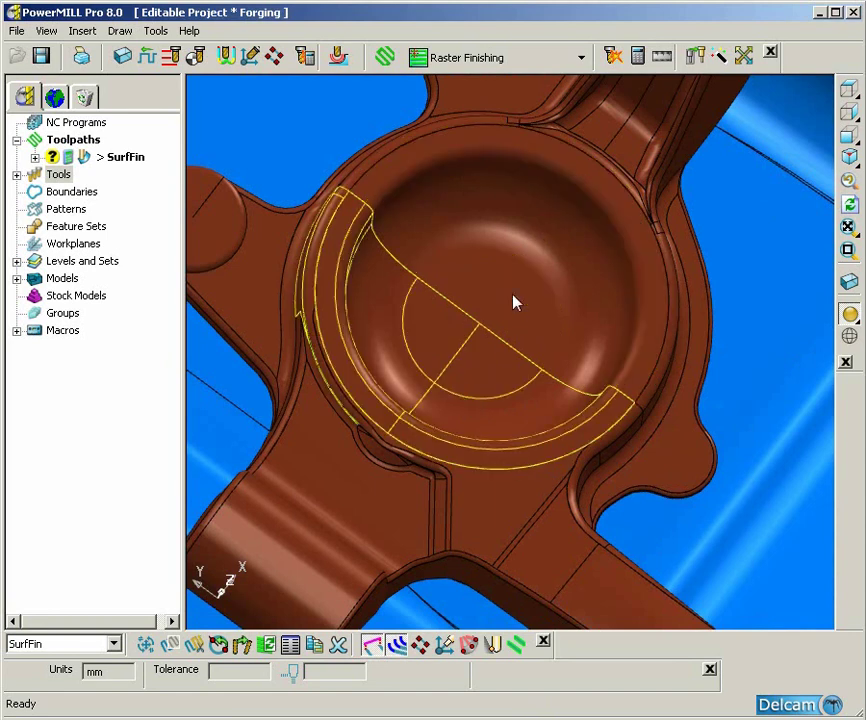
right_click(481, 349)
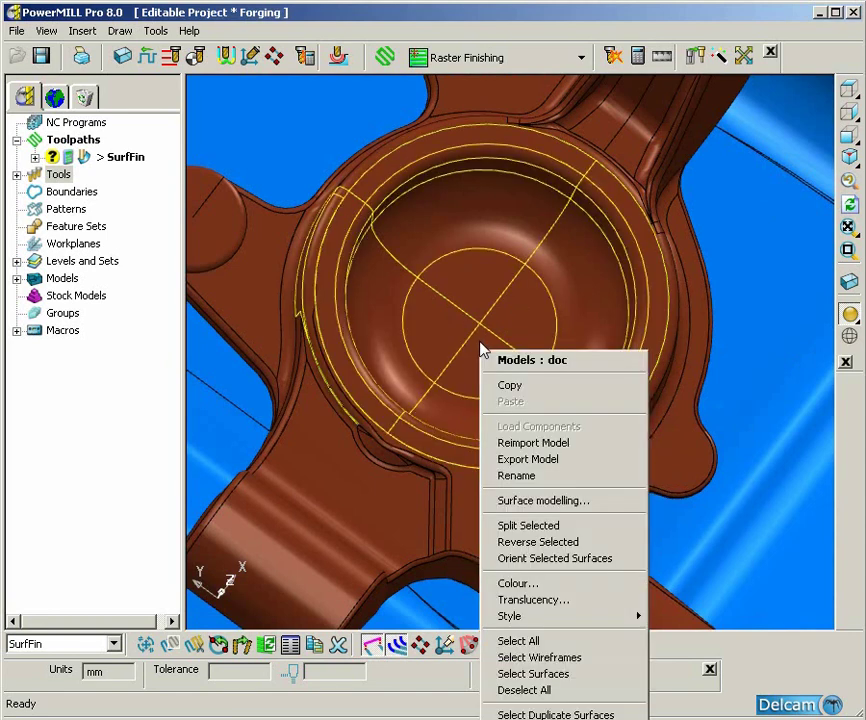
click(549, 505)
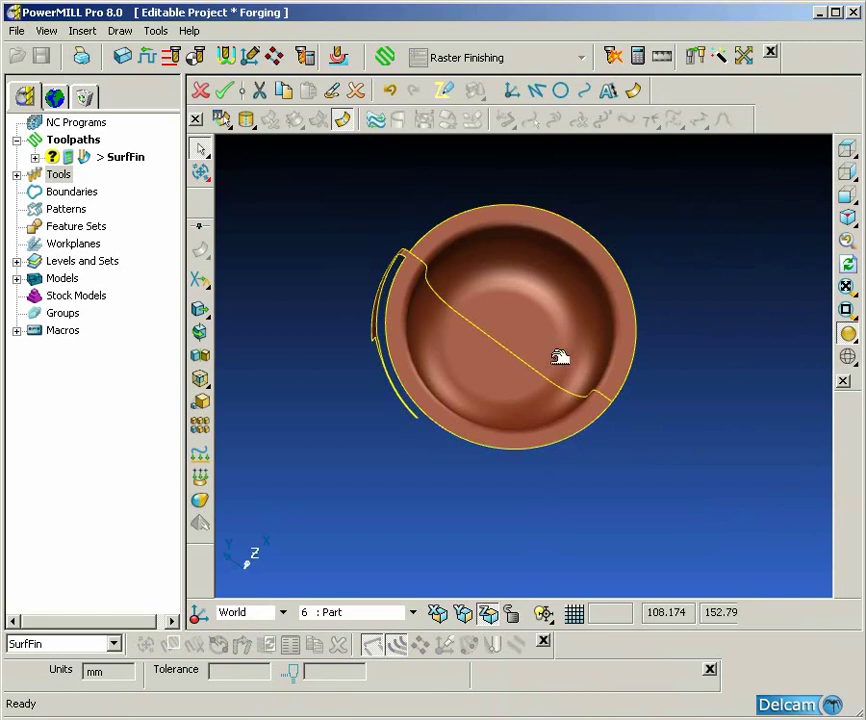
Step: Orbit the cup to reveal its semicircular surface halves and rim strip
middle_drag(607, 470, 530, 383)
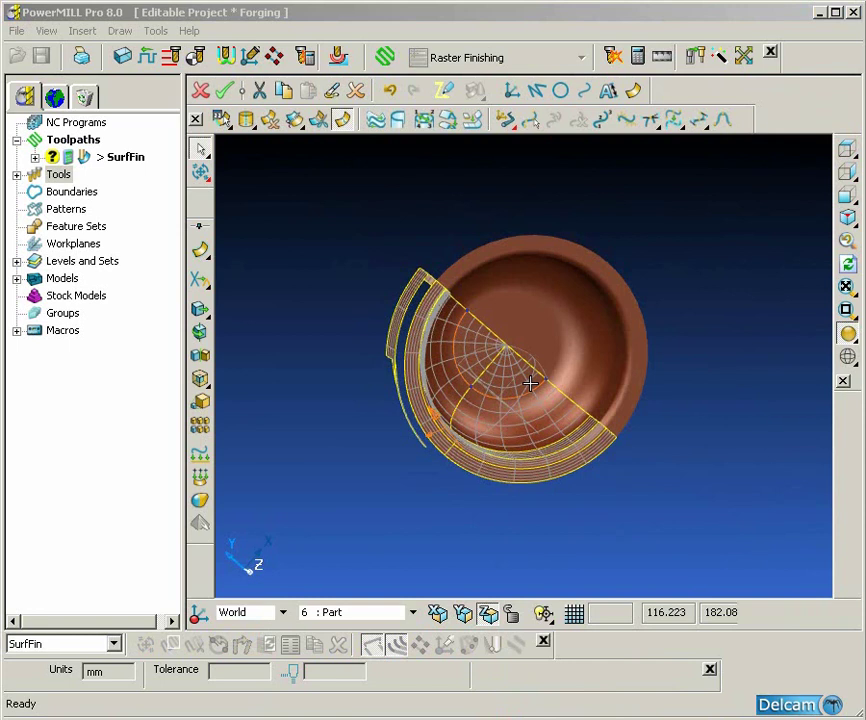
Step: Break the rim strip surface at its curve, then select the rim strip and one cup half
shift+middle_drag(390, 261, 493, 342)
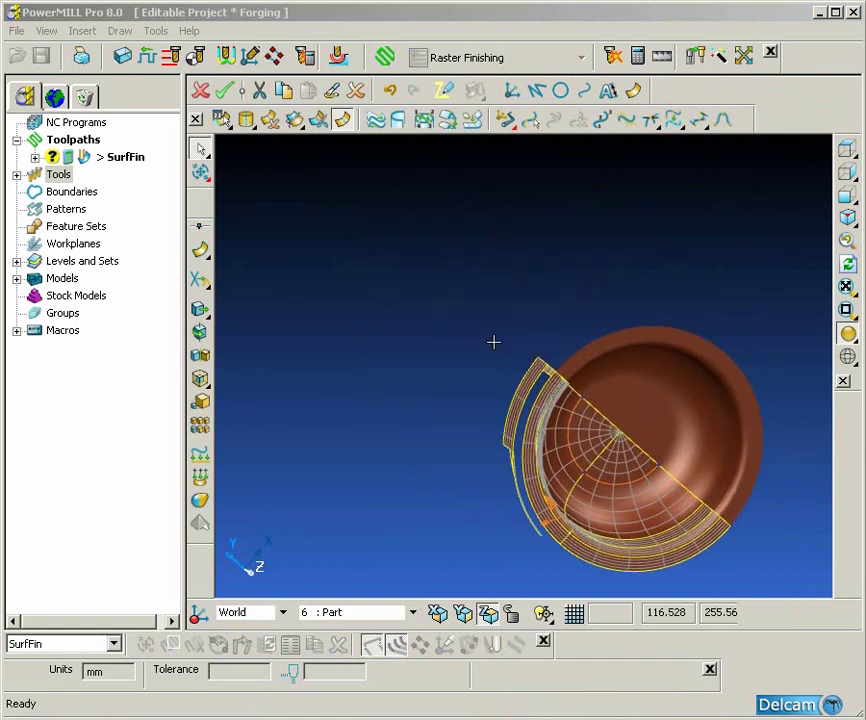
scroll(499, 340, up, 5)
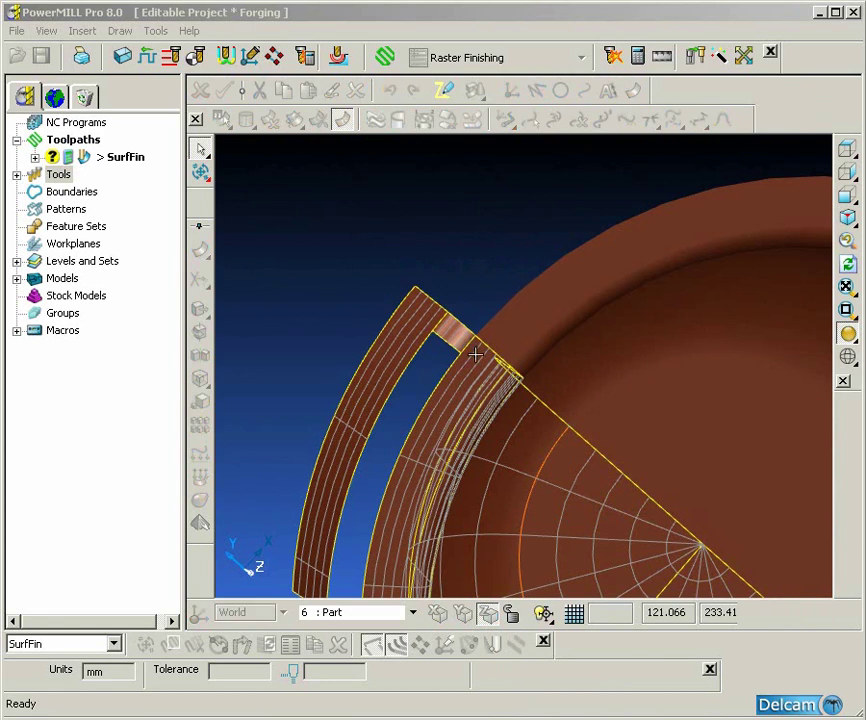
mouse_move(481, 374)
middle_down()
mouse_move(498, 421)
mouse_move(493, 385)
middle_up()
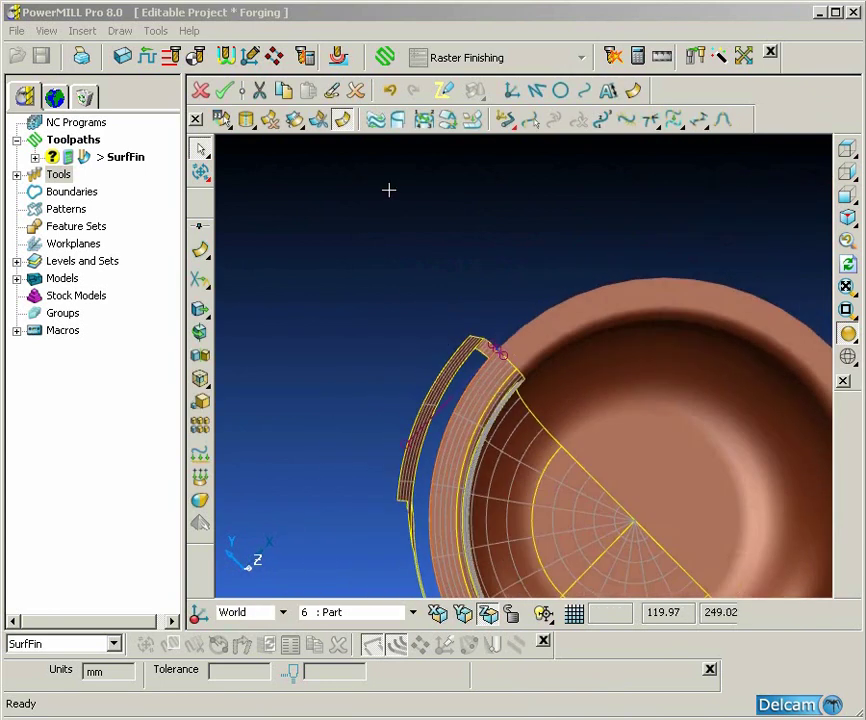
click(322, 120)
middle_drag(460, 262, 533, 374)
click(483, 325)
click(518, 421)
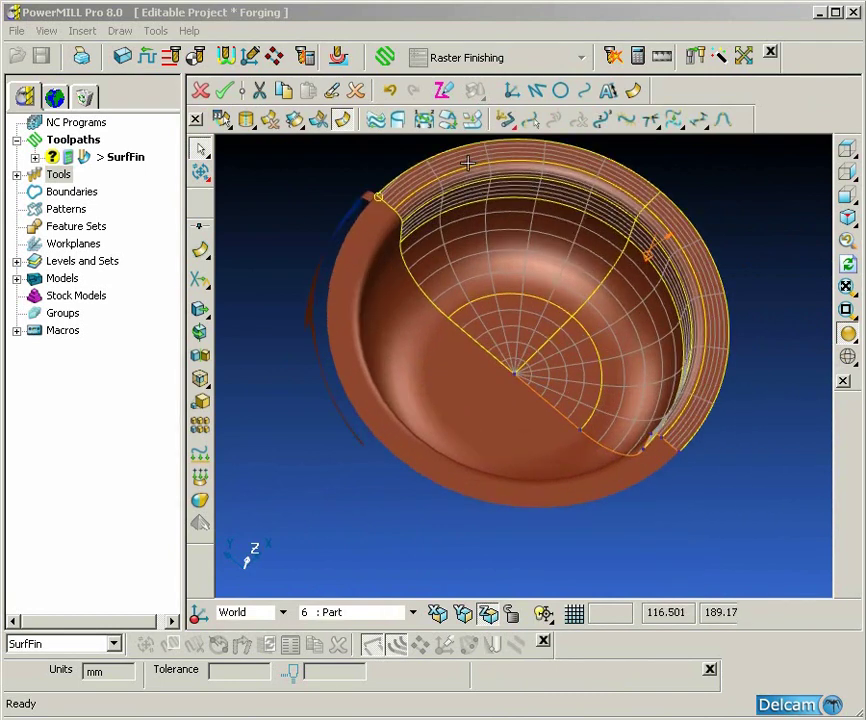
Step: Join the other cup half onto the selected half, accepting the deleted-pcurves warning
click(476, 121)
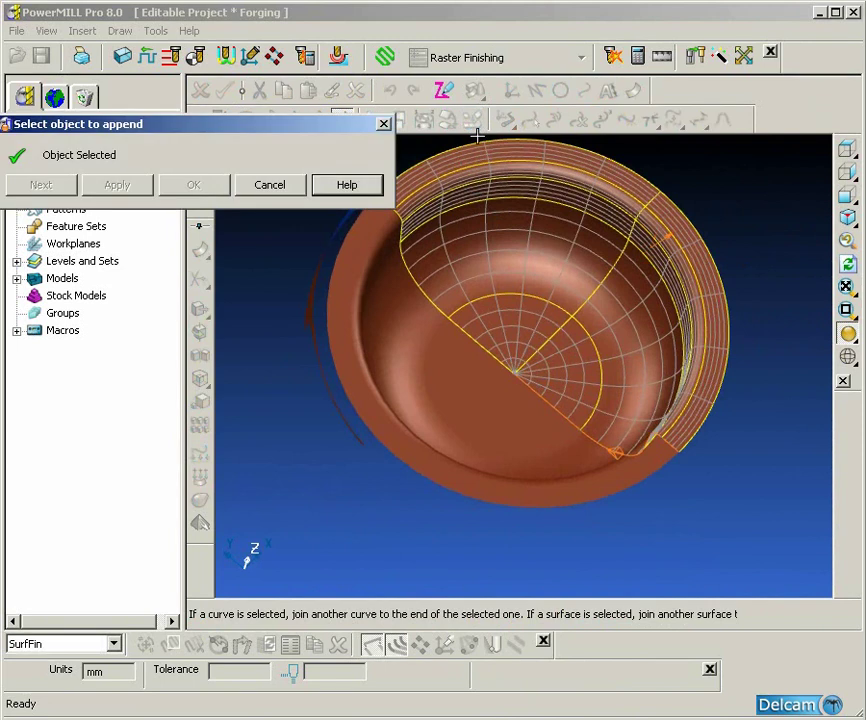
click(483, 406)
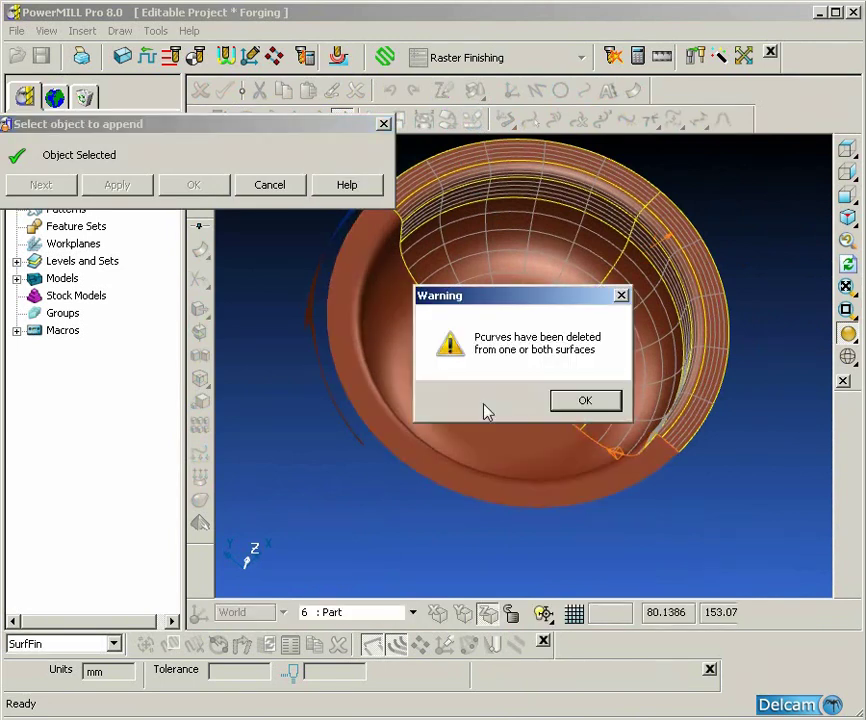
click(584, 401)
click(200, 188)
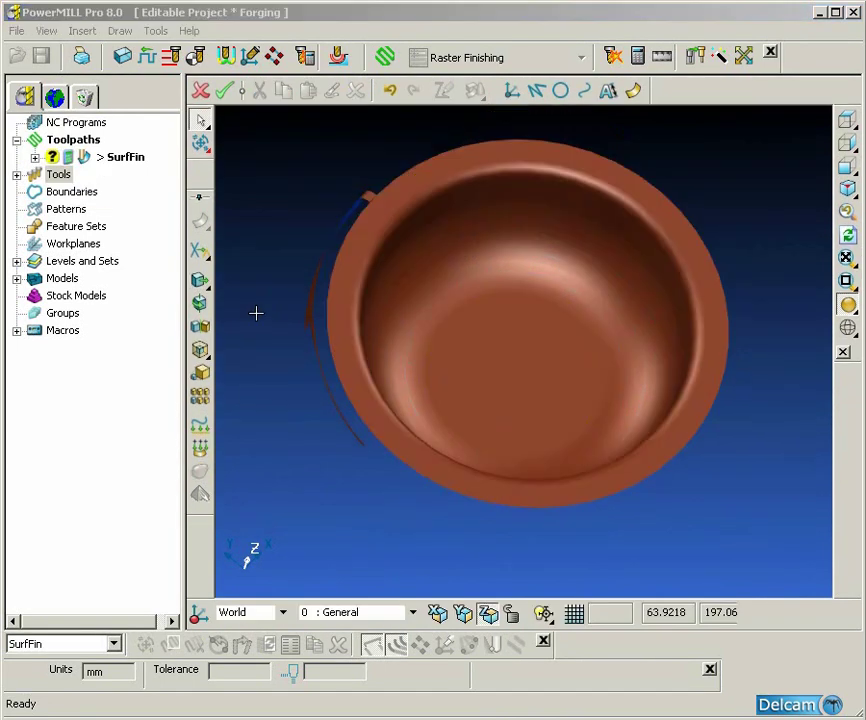
Step: Reselect the joined cup surface and inspect it from several angles
middle_drag(255, 311, 518, 387)
click(512, 338)
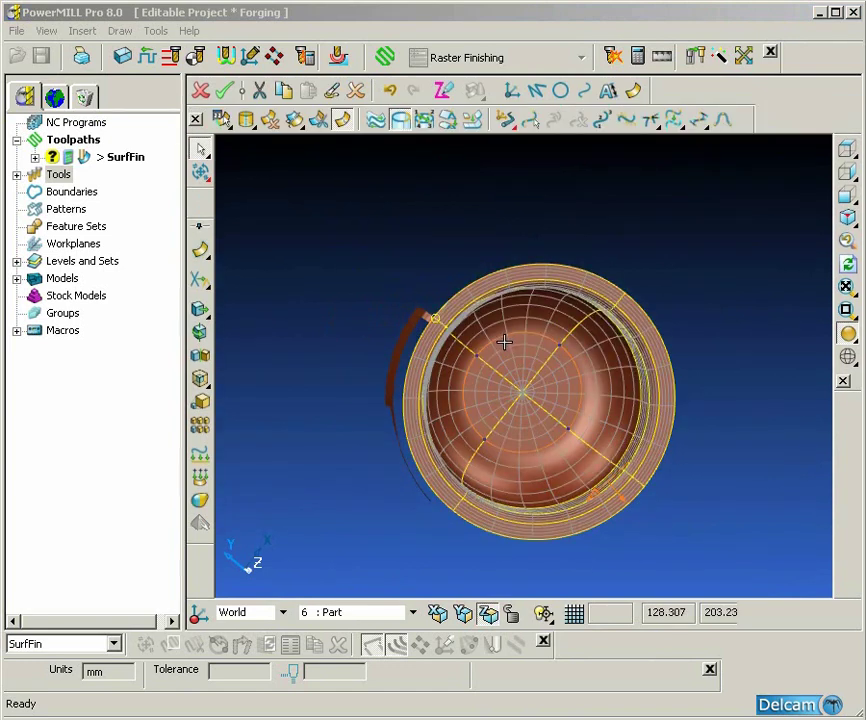
click(417, 311)
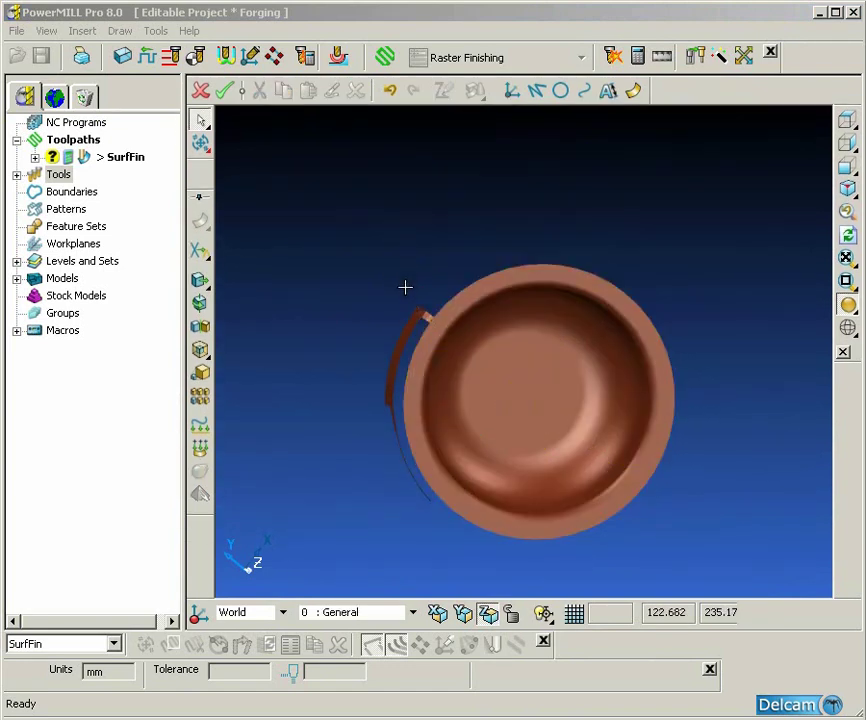
click(479, 350)
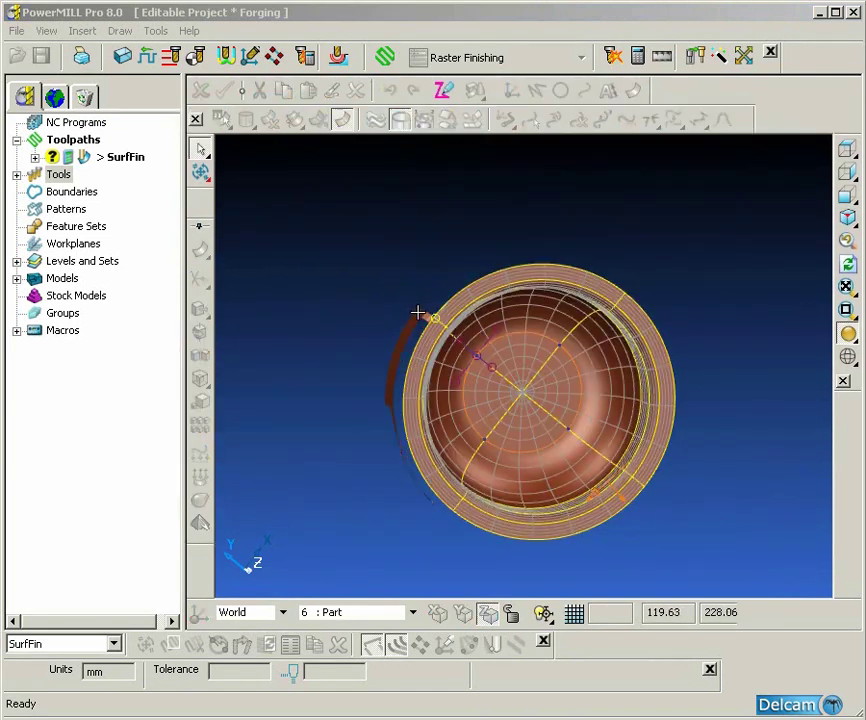
drag(389, 276, 470, 324)
middle_drag(470, 324, 404, 226)
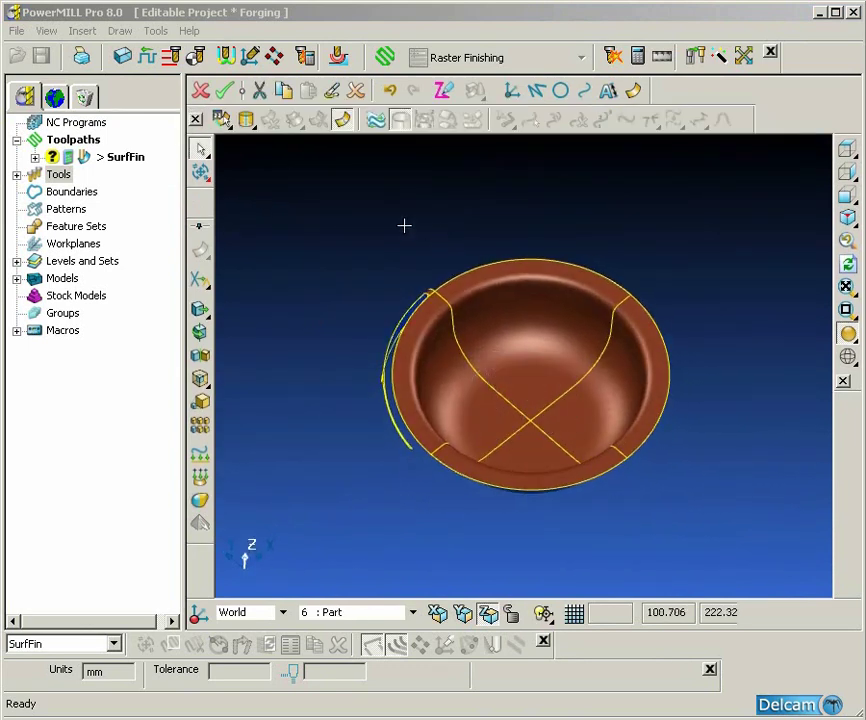
Step: Accept the surface edits and return to an isometric view of the forging
click(225, 93)
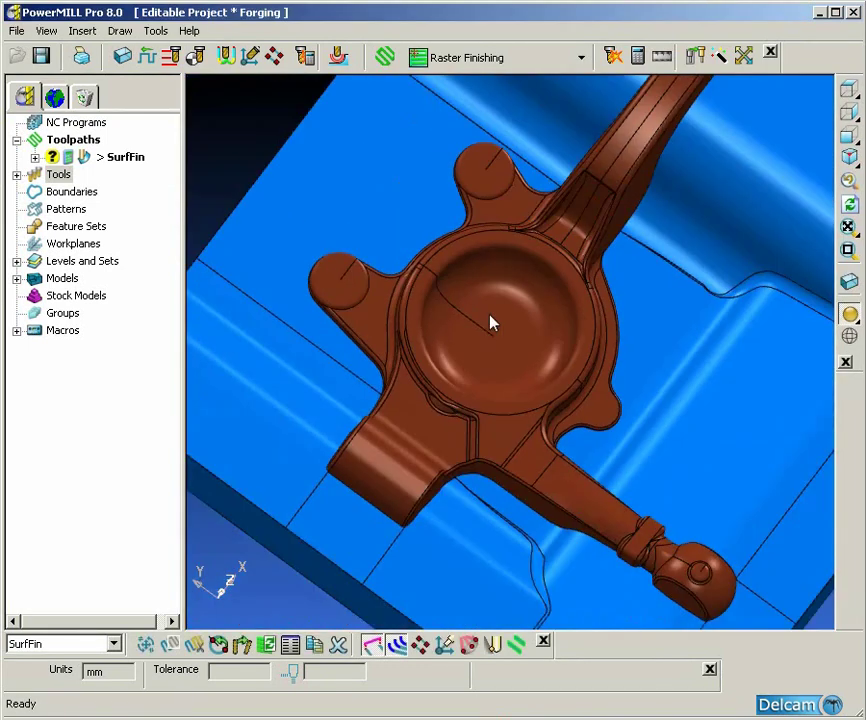
mouse_move(490, 322)
middle_down()
mouse_move(514, 350)
mouse_move(522, 433)
mouse_move(503, 313)
middle_up()
key(ctrl+1)
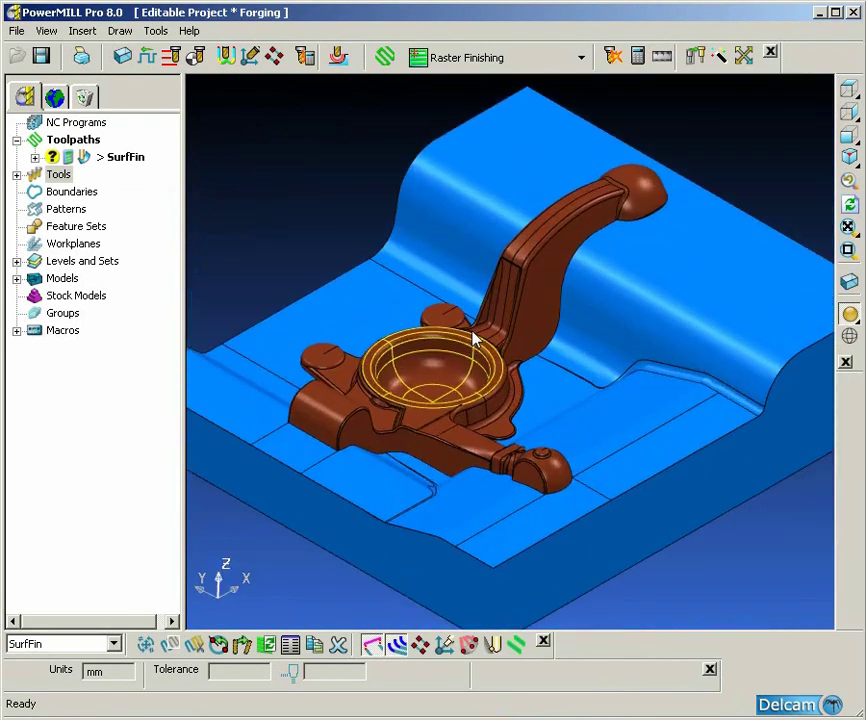
Step: Recalculate the SurfFin surface finishing toolpath from its settings and accept it
click(120, 161)
right_click(120, 162)
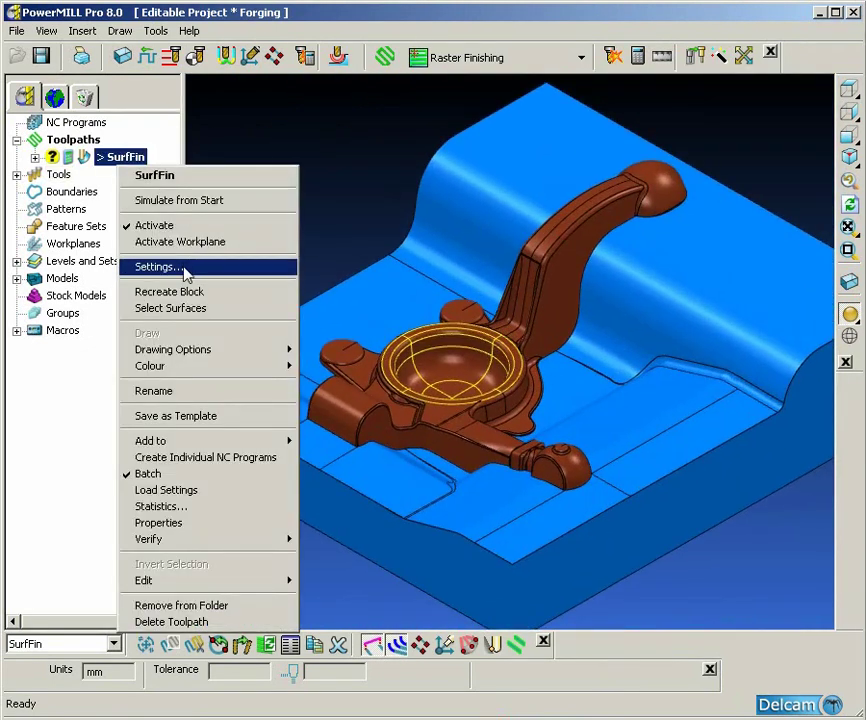
click(186, 266)
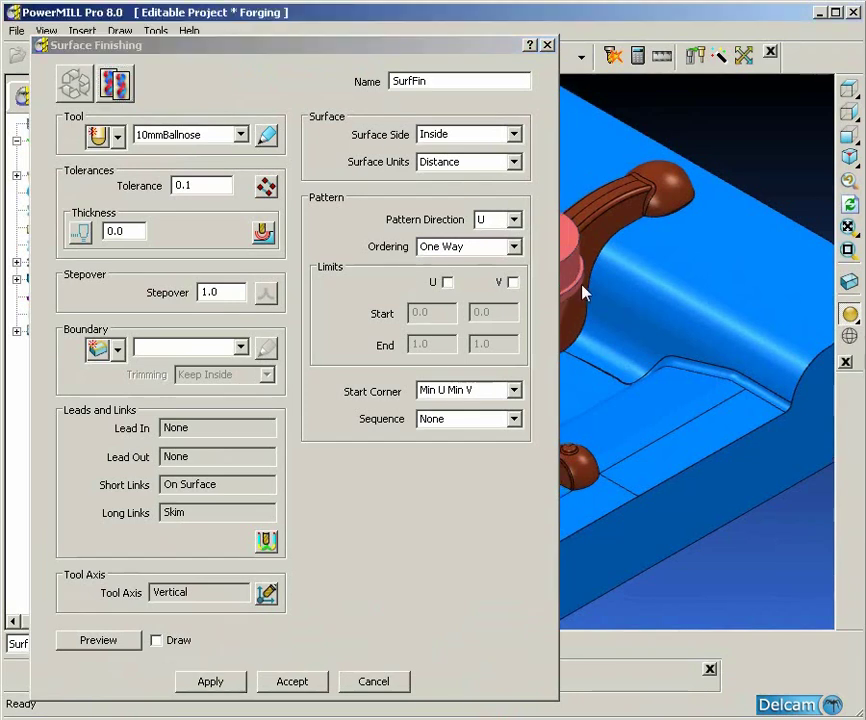
scroll(680, 323, up, 5)
scroll(663, 323, up, 2)
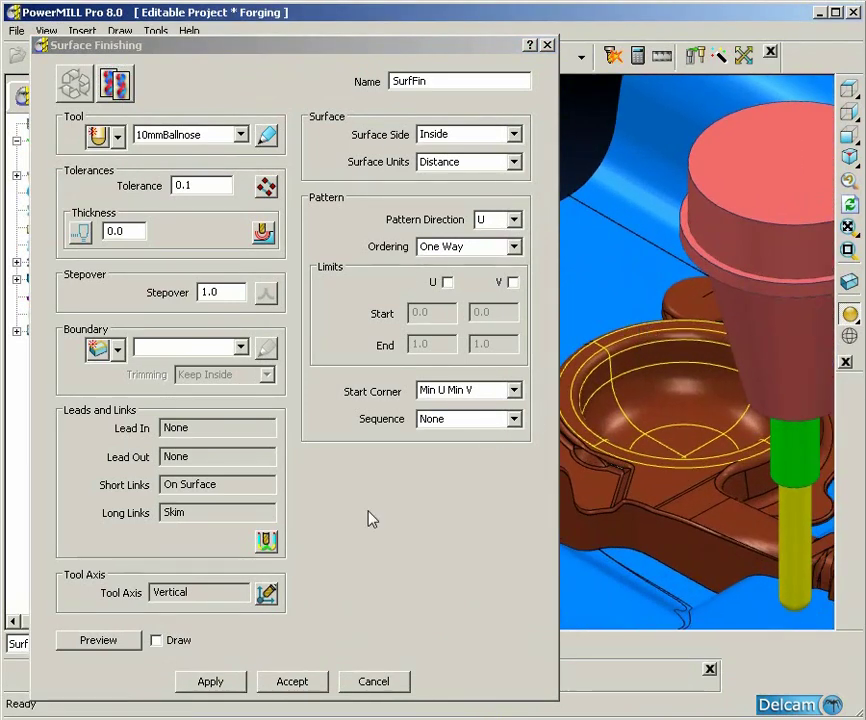
click(211, 681)
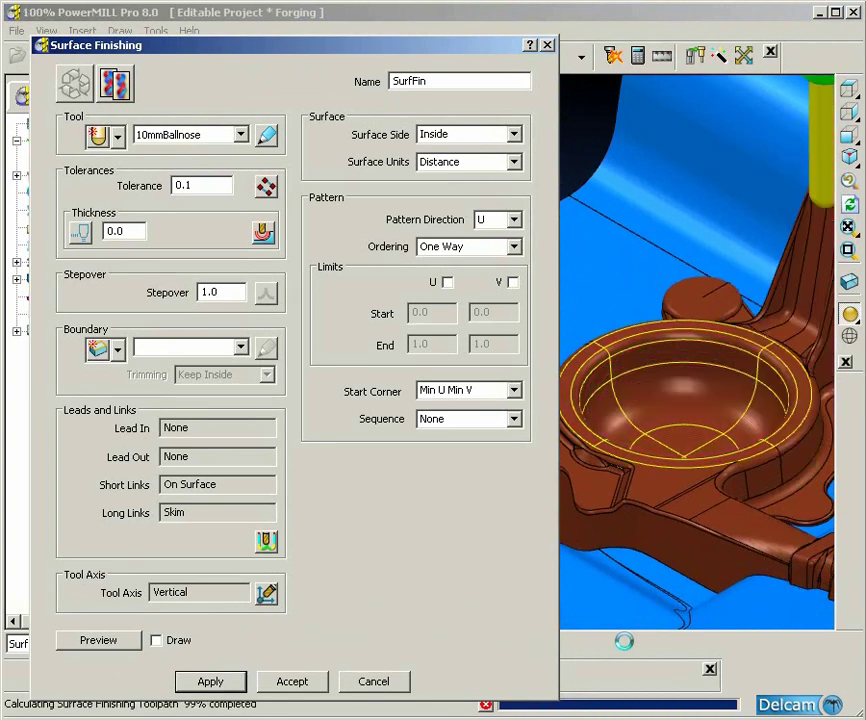
click(318, 684)
Step: Simulate SurfFin from its start and orbit to watch the 10mmBallnose tool
scroll(499, 487, down, 3)
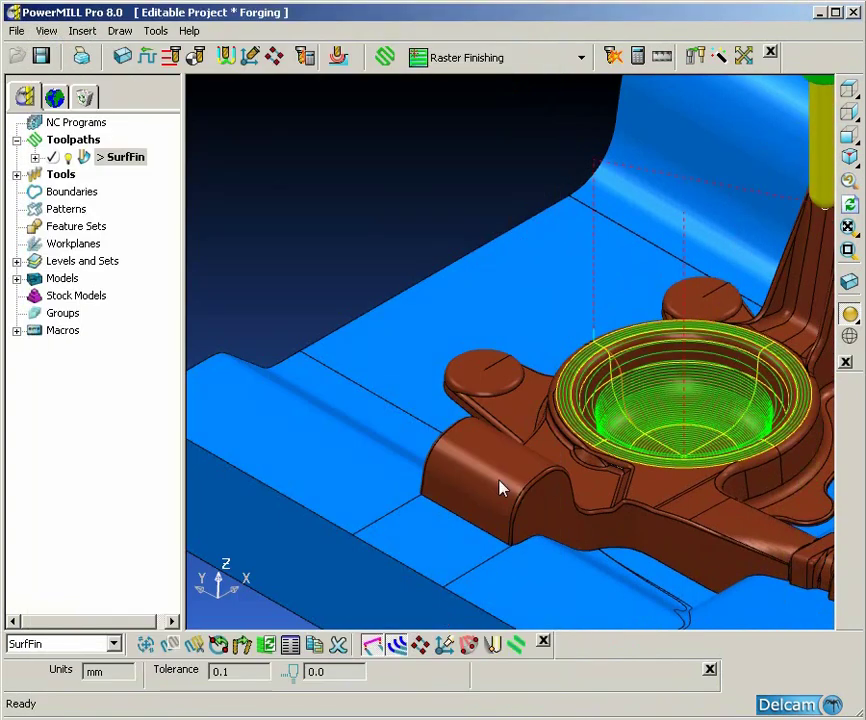
middle_drag(499, 487, 420, 340)
right_click(115, 164)
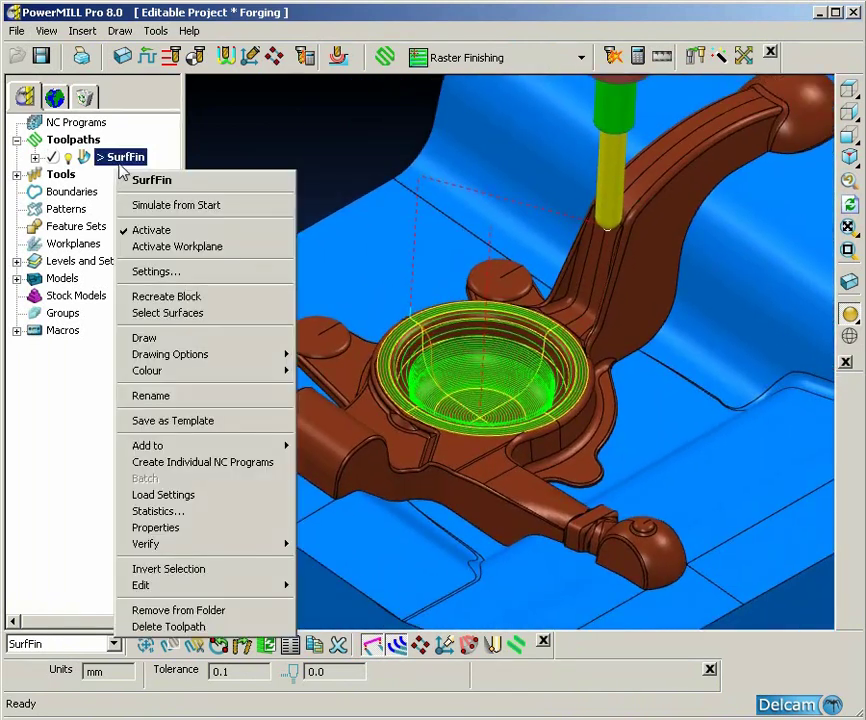
click(150, 207)
middle_drag(403, 343, 562, 456)
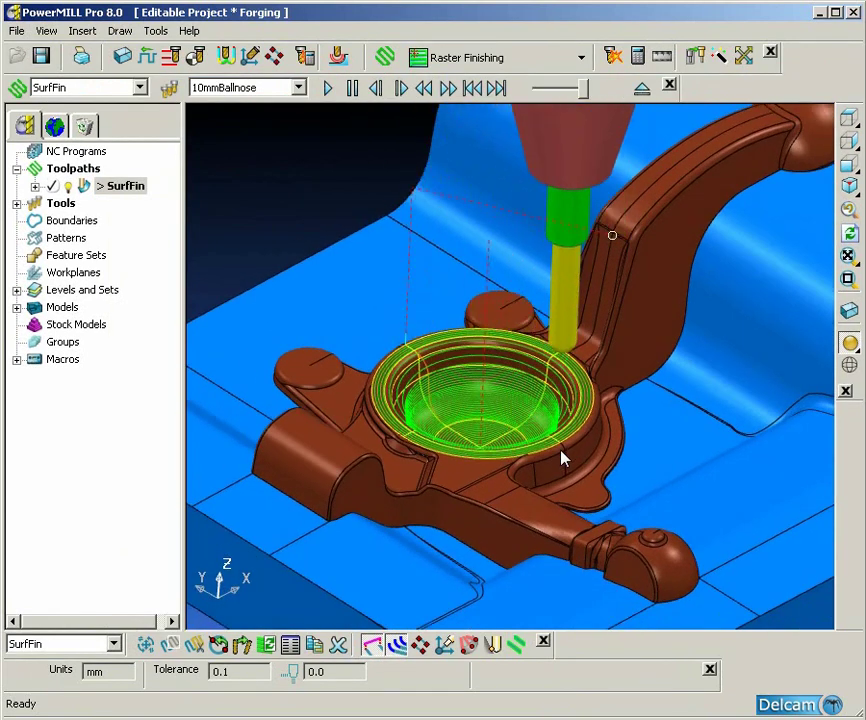